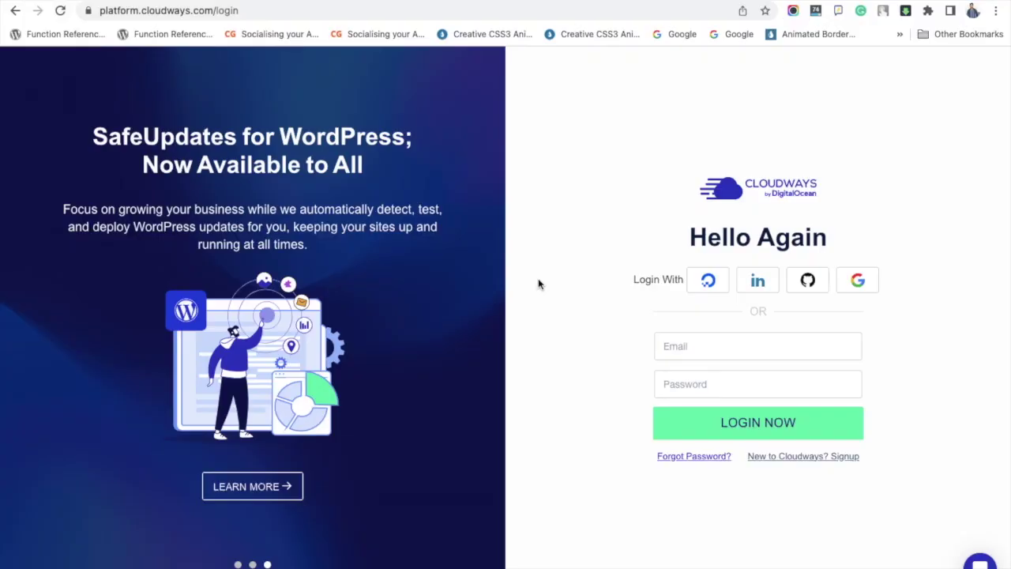
Sign in to Cloudways with the account e-mail and password.
click(735, 343)
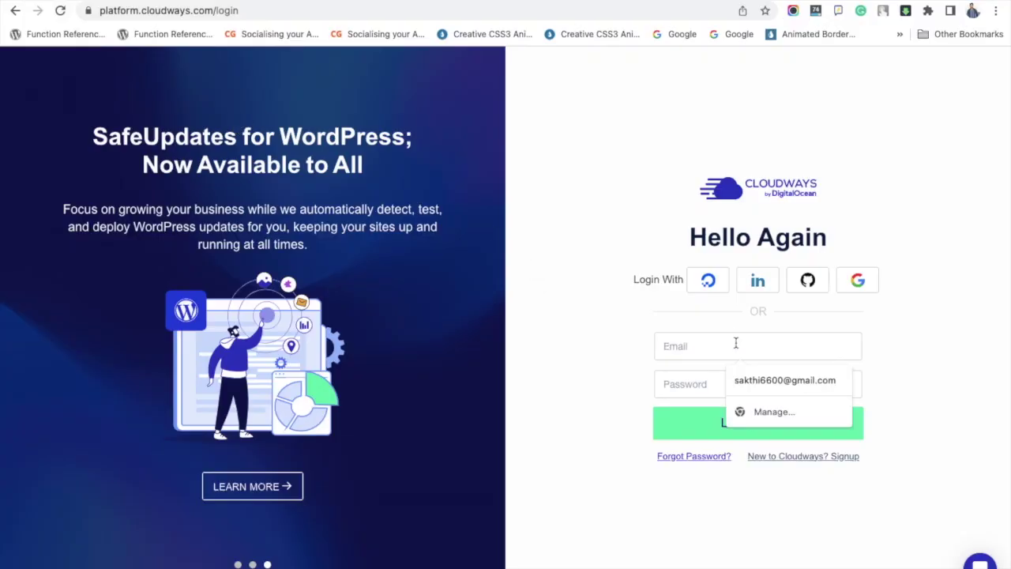
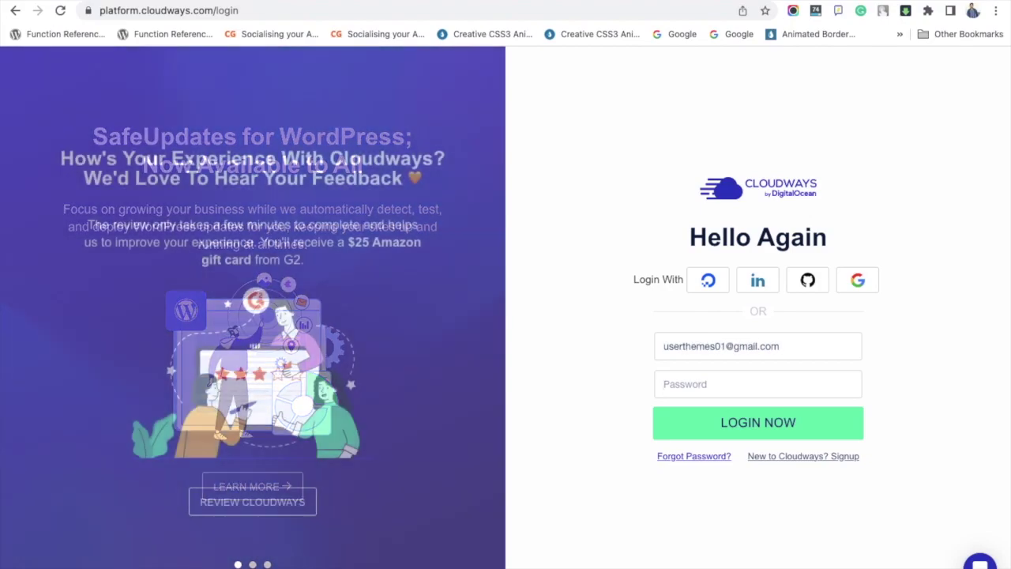
text(p)
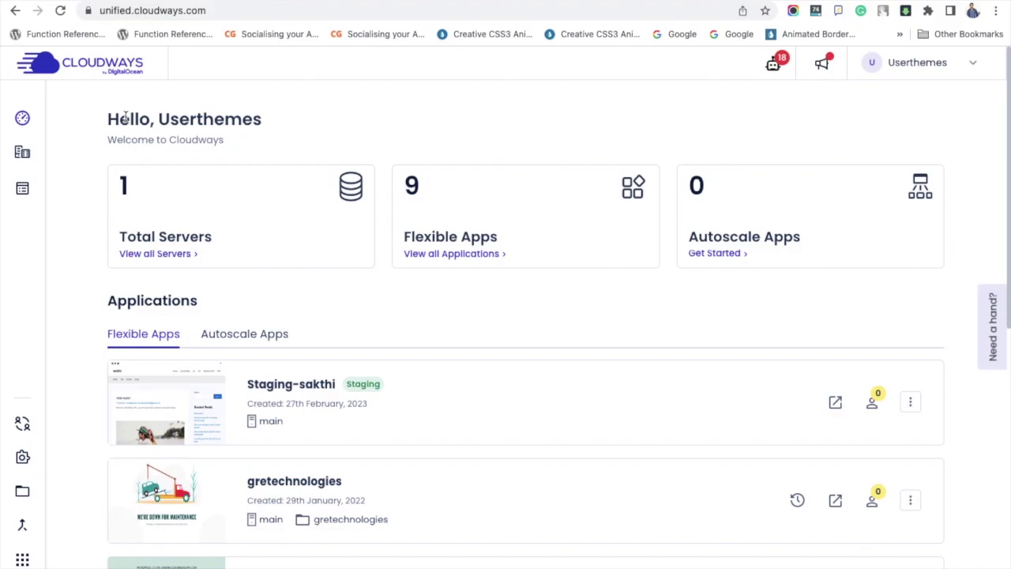
Open the sakthi application from the My Applications list under Cloudways Flexible.
mouse_move(25, 145)
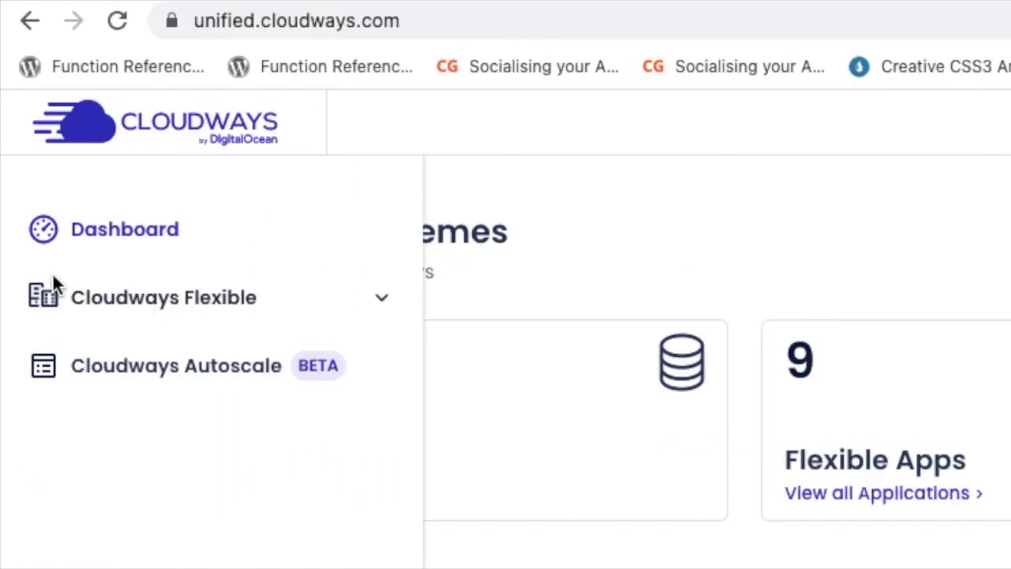
click(388, 300)
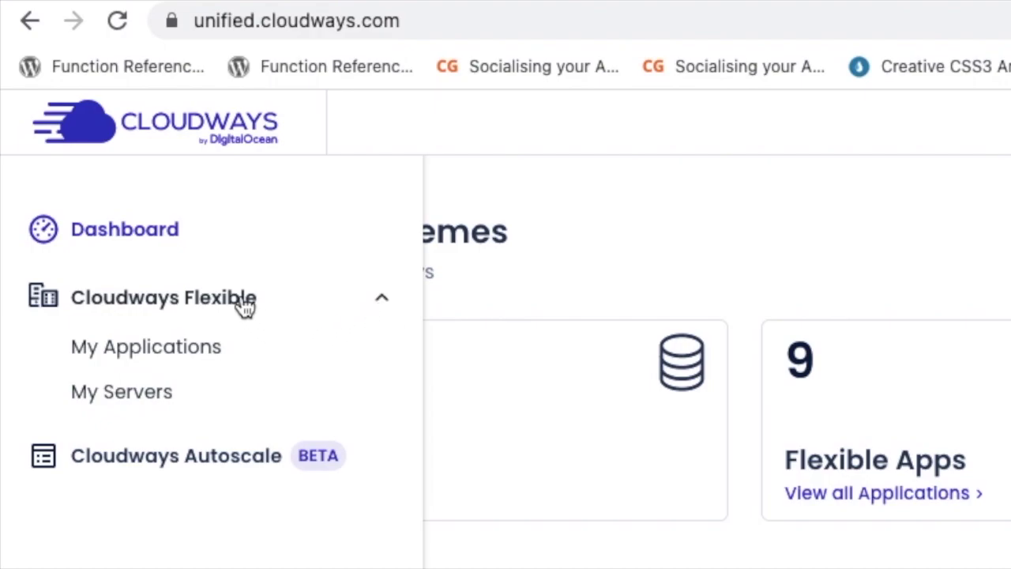
click(204, 361)
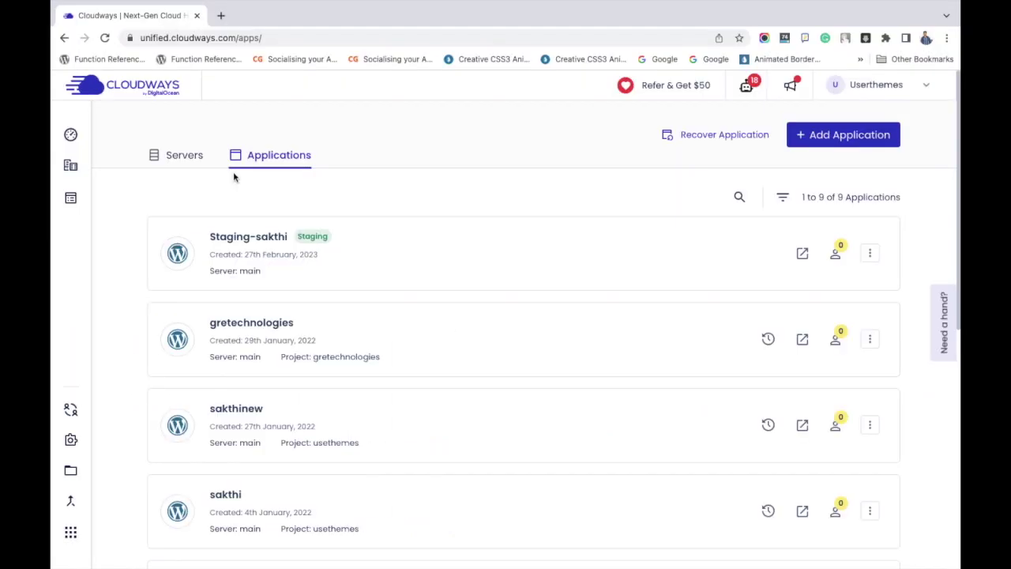
scroll(323, 226, down, 3)
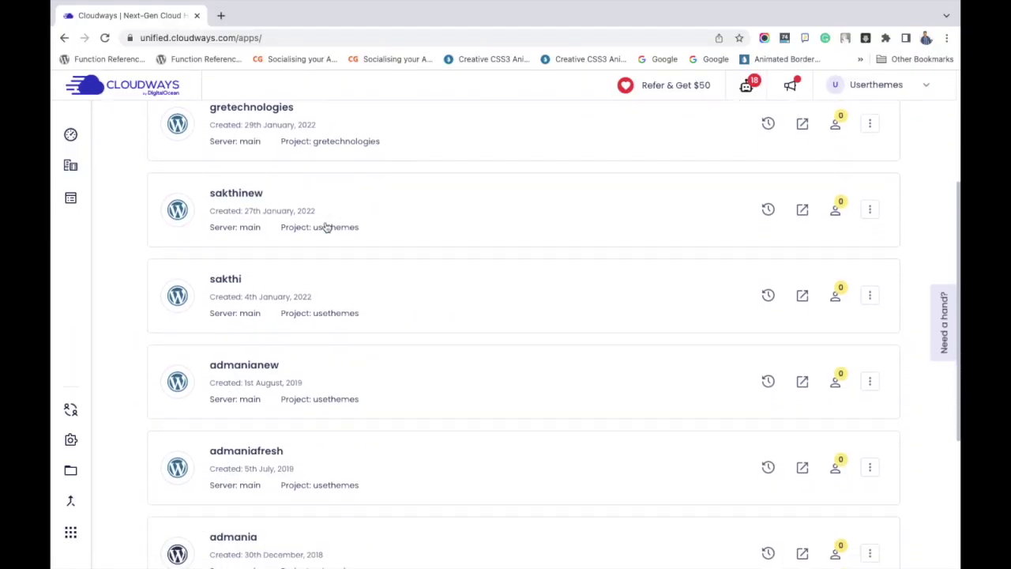
scroll(326, 227, down, 1)
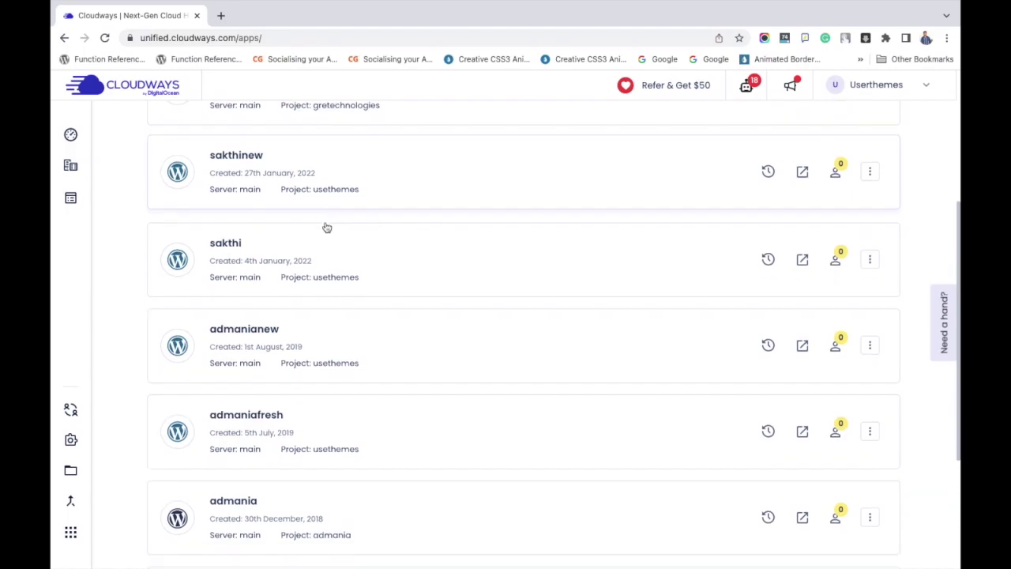
click(227, 244)
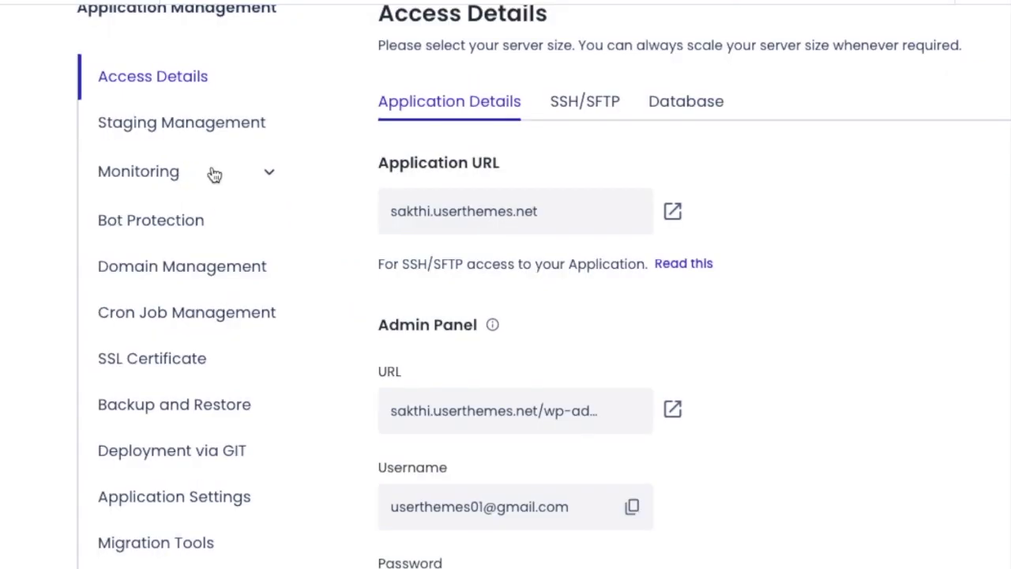
Preview the live sakthi WordPress site in a new tab, then return to sakthi's Backup and Restore.
click(672, 211)
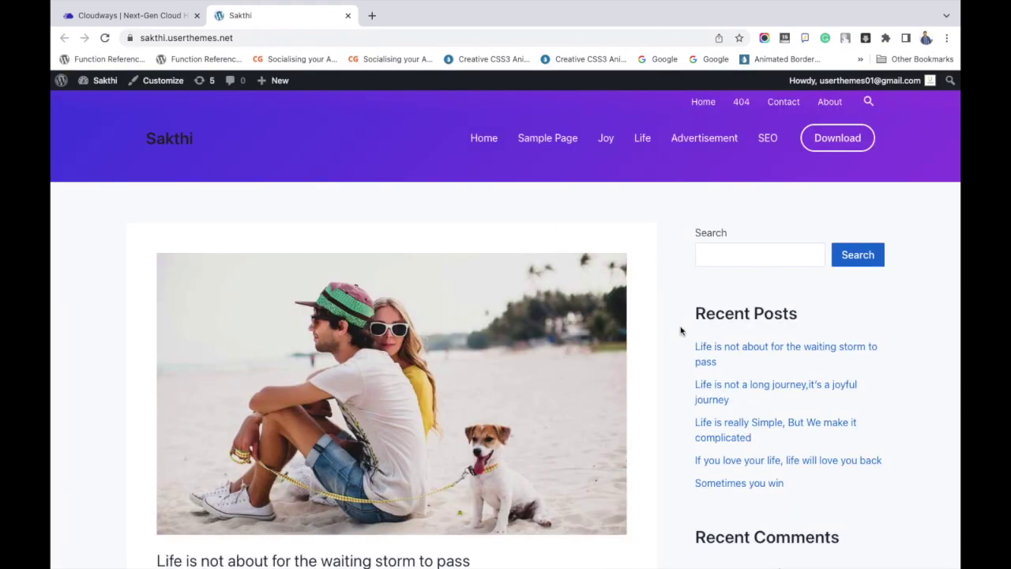
scroll(636, 402, down, 15)
scroll(639, 403, down, 15)
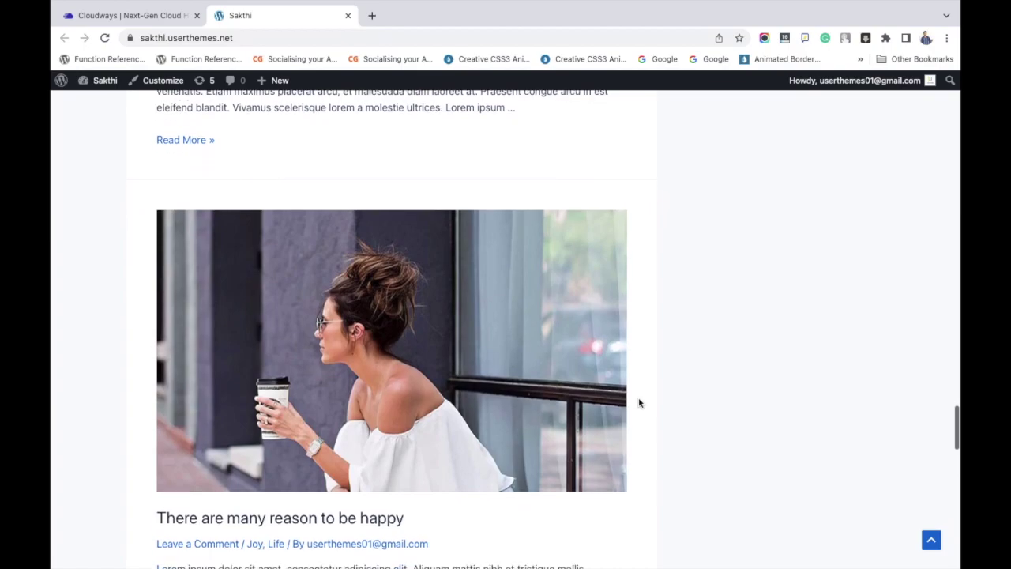
scroll(639, 403, up, 20)
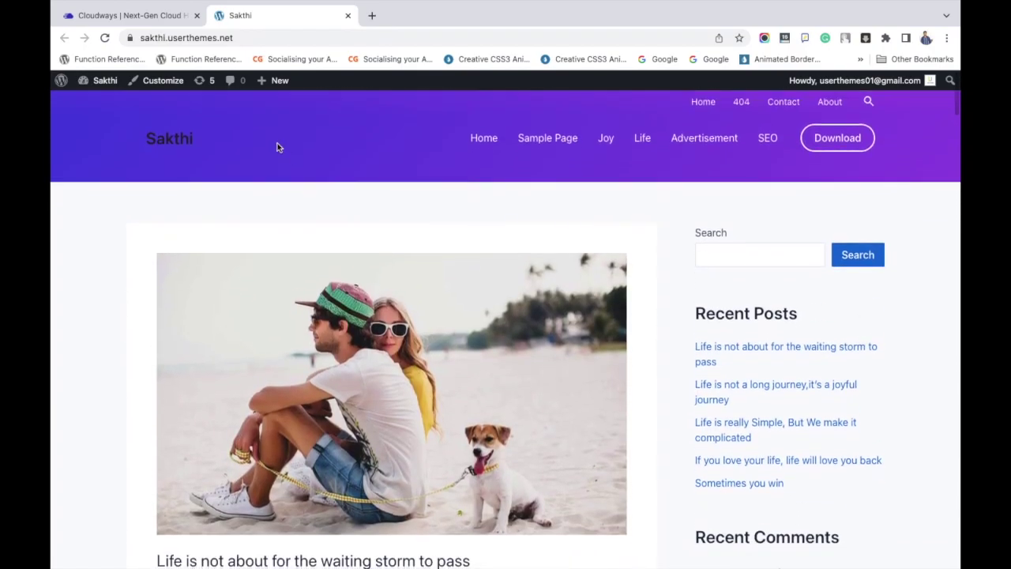
click(148, 19)
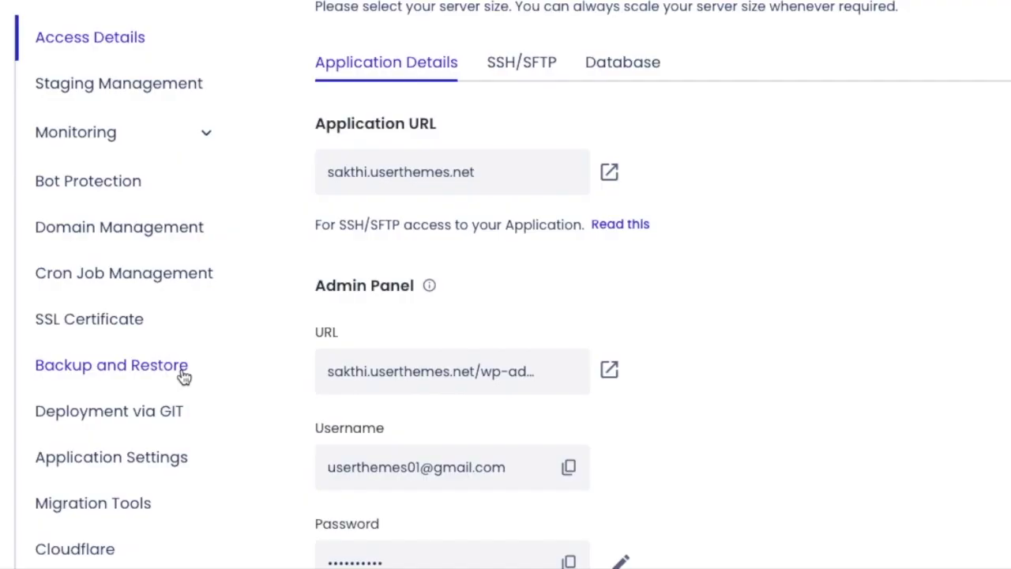
click(259, 371)
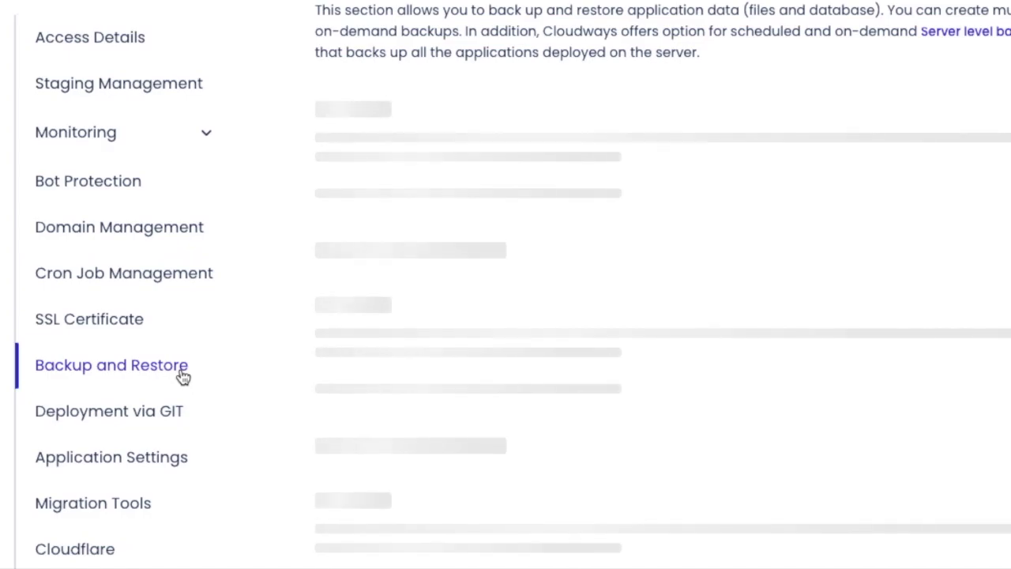
Take an on-demand backup of sakthi, completed at 24th April 2023, 06:03:58 UTC.
scroll(586, 309, up, 3)
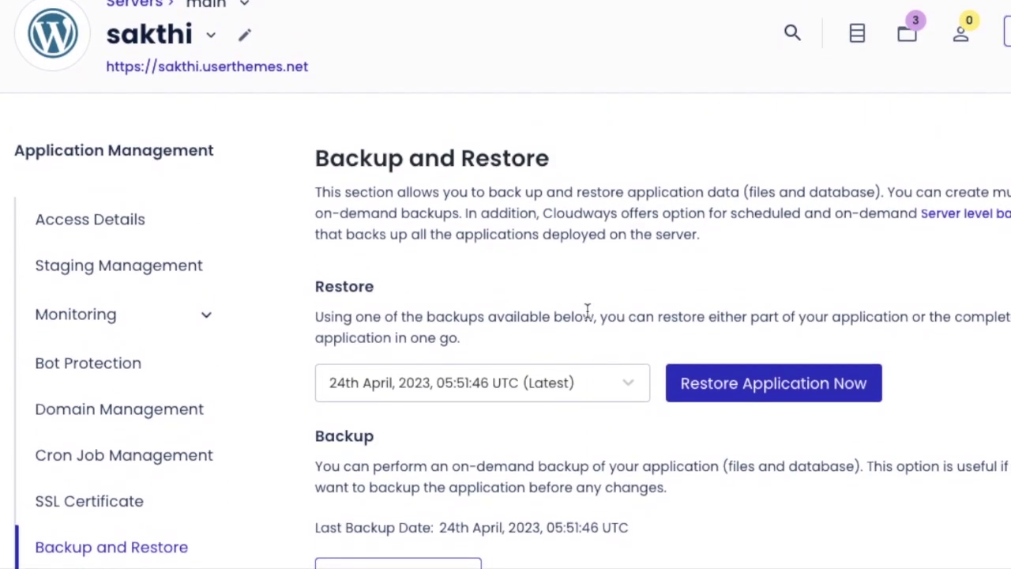
scroll(587, 340, down, 3)
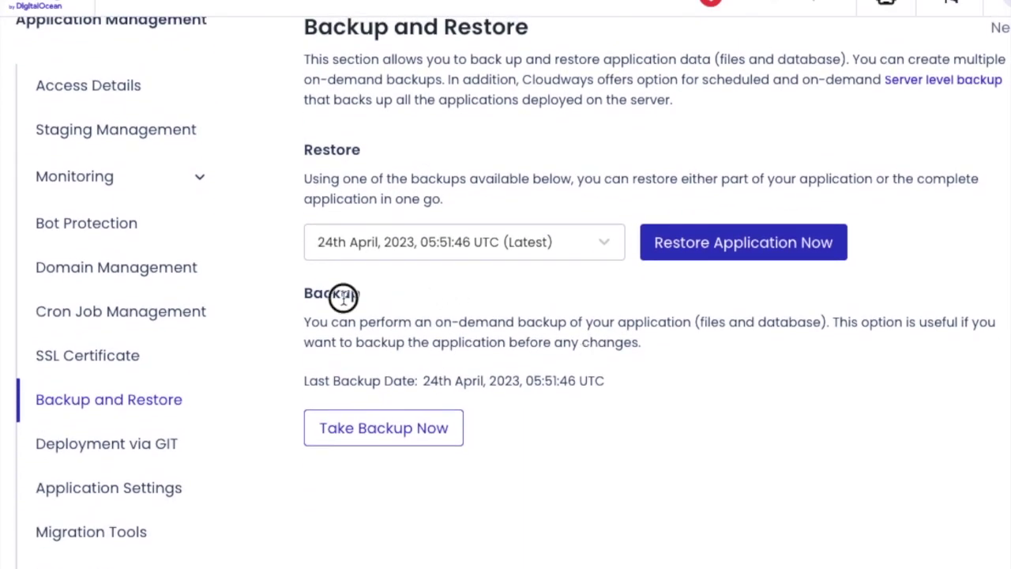
double_click(343, 300)
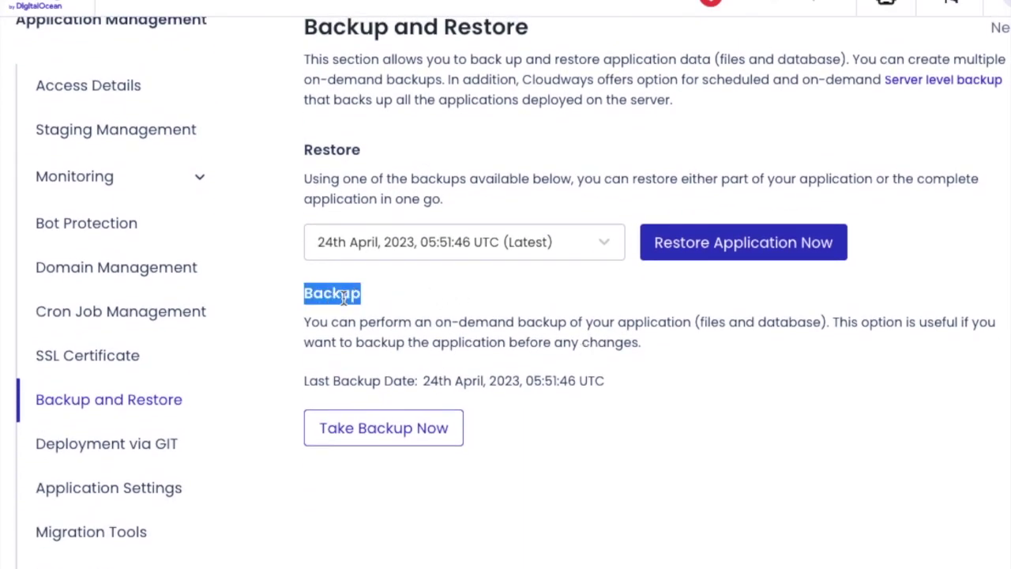
click(425, 433)
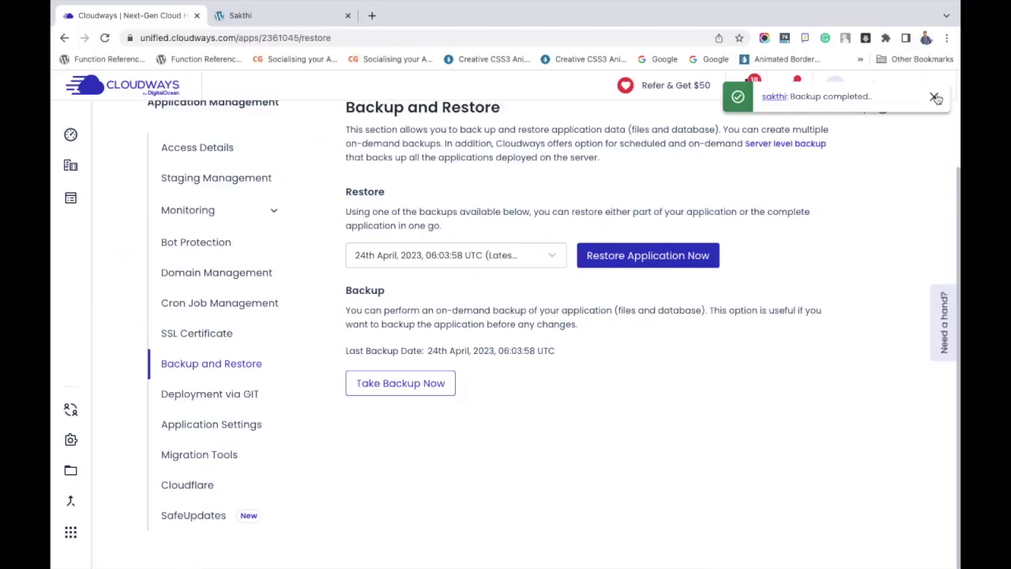
click(935, 97)
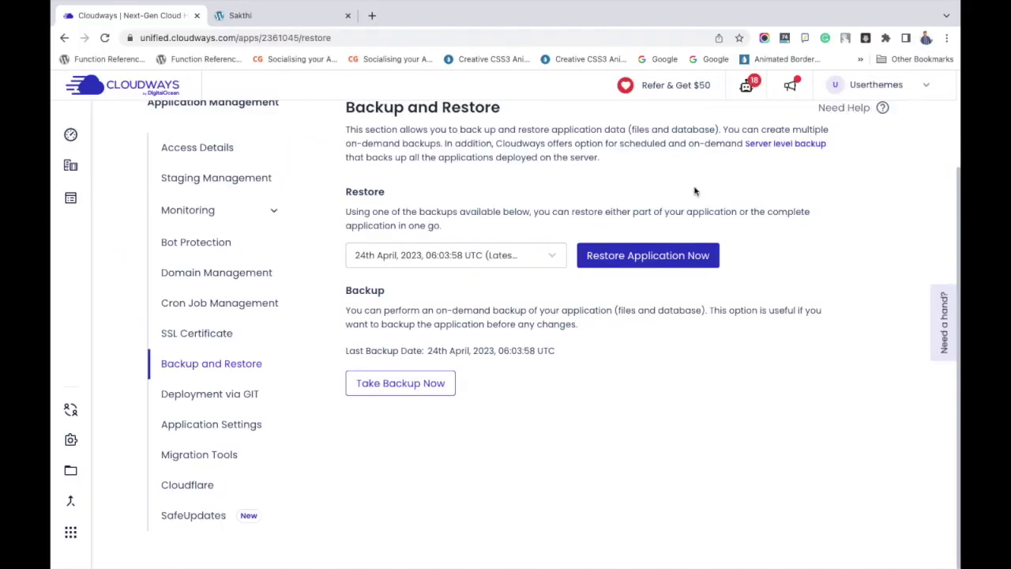
Choose the latest 24th April 2023 06:03:58 UTC backup as sakthi's restore point.
click(543, 254)
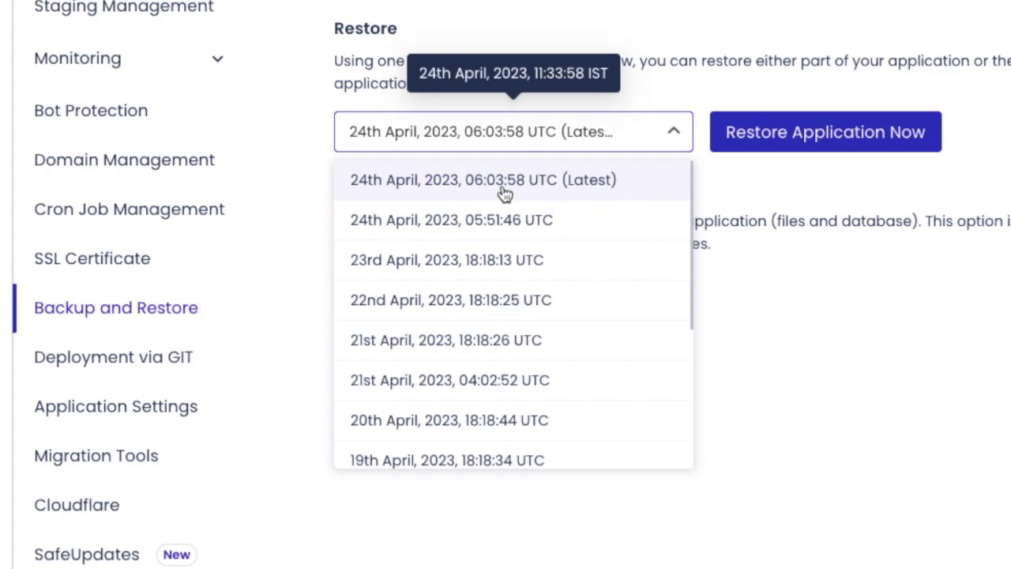
click(723, 178)
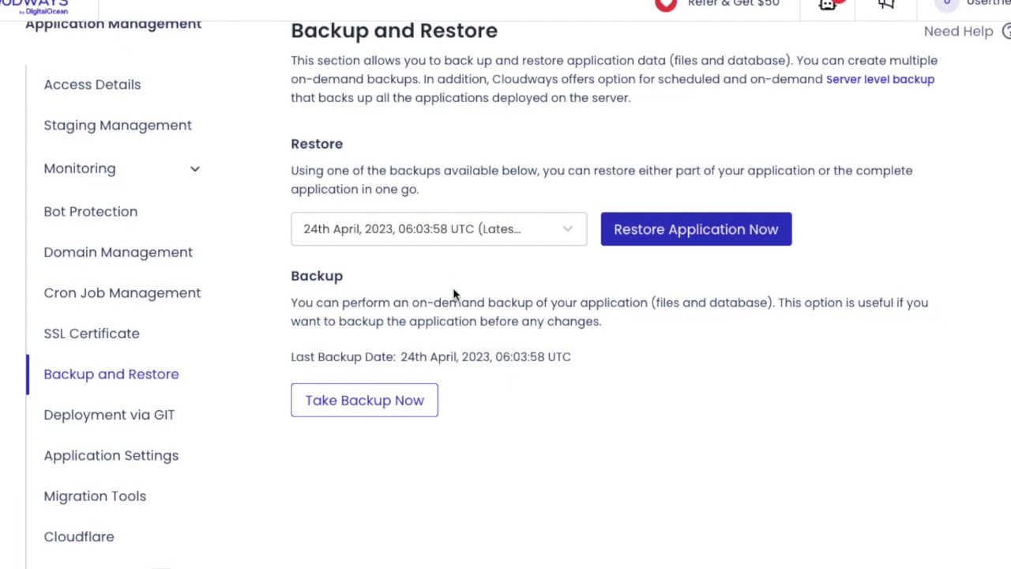
scroll(605, 437, up, 2)
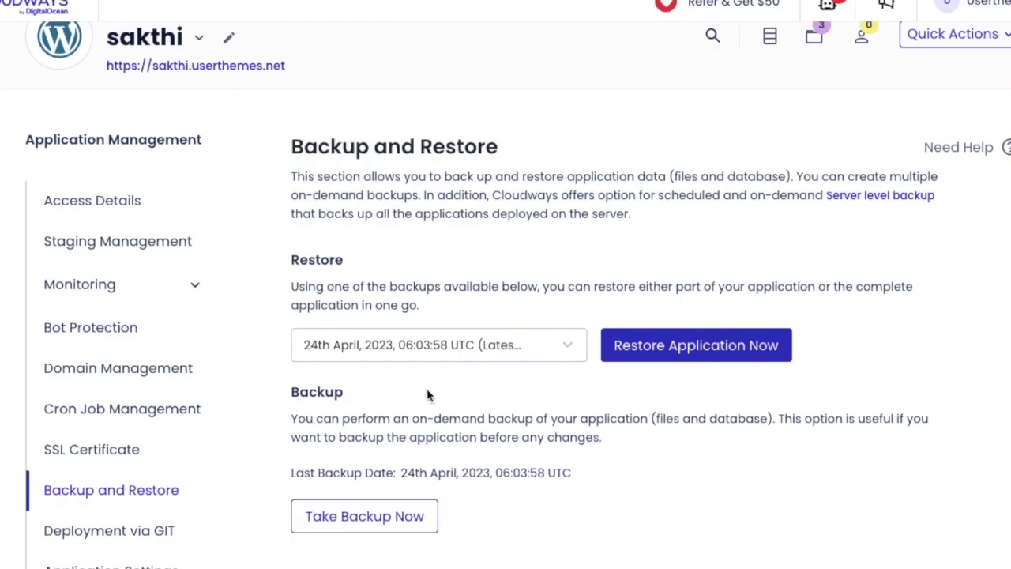
click(462, 353)
click(472, 377)
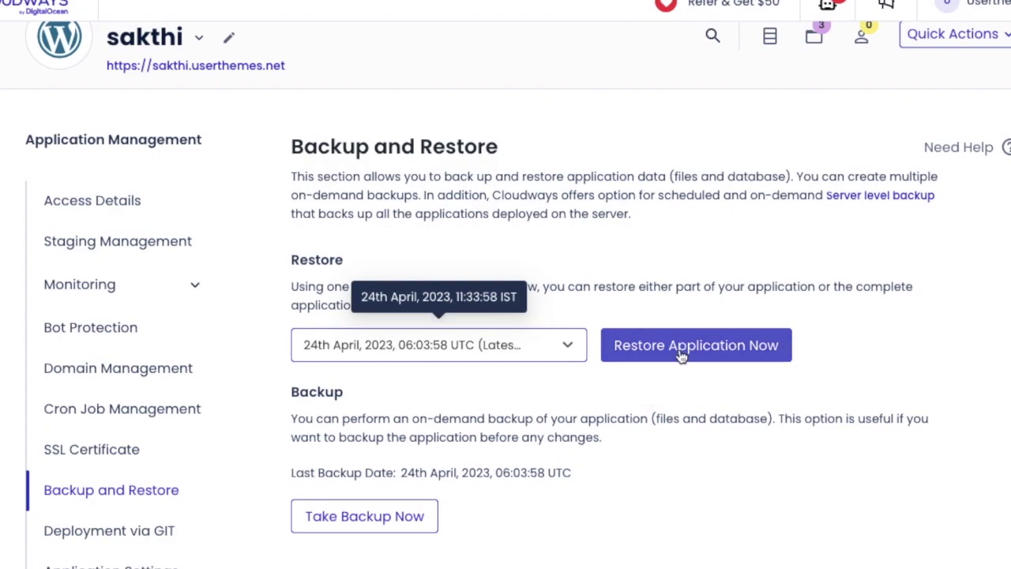
click(742, 357)
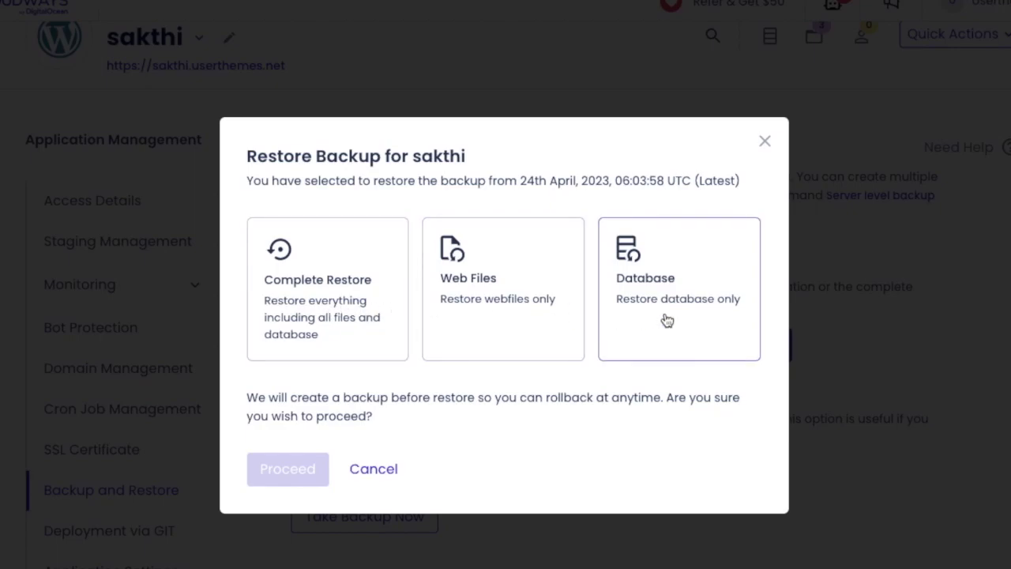
Run a Complete Restore of sakthi's files and database from the 24th April backup.
click(330, 293)
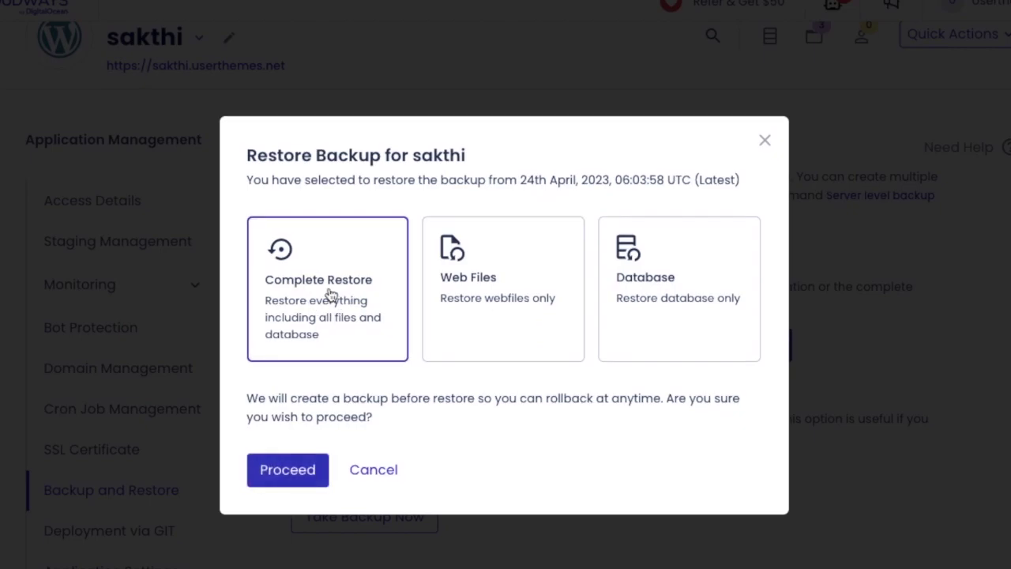
click(305, 471)
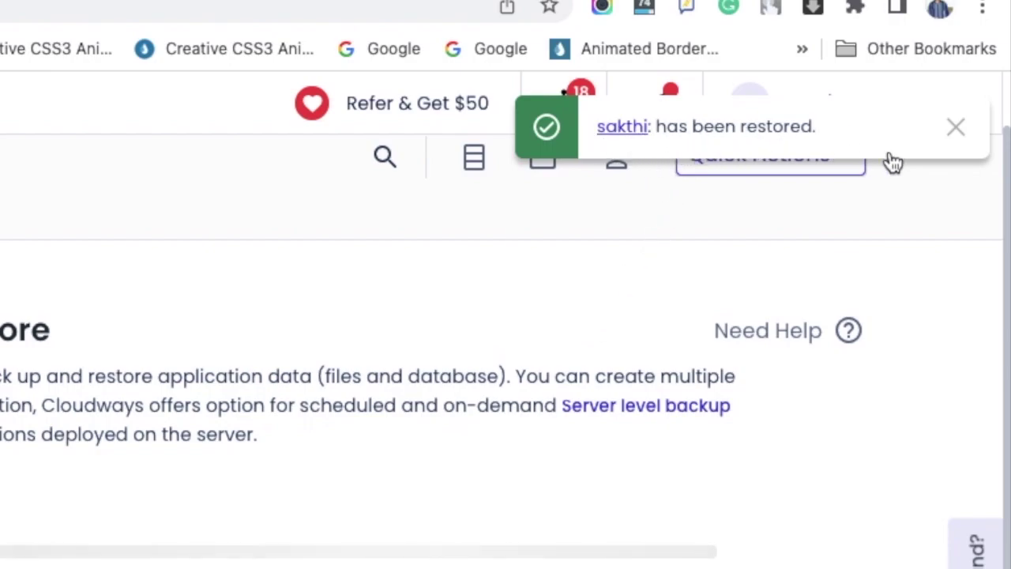
click(956, 128)
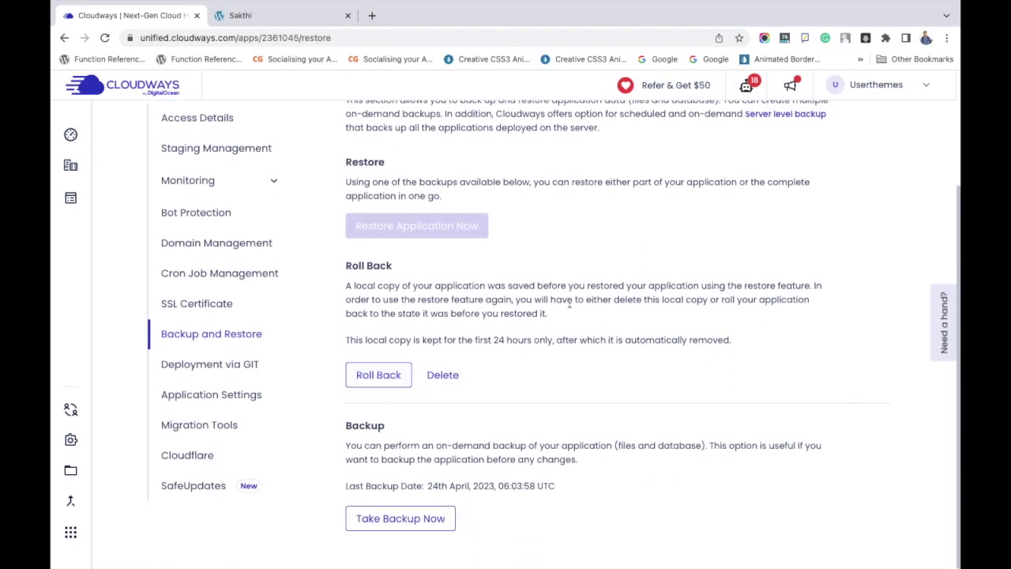
scroll(569, 302, up, 1)
scroll(568, 302, down, 1)
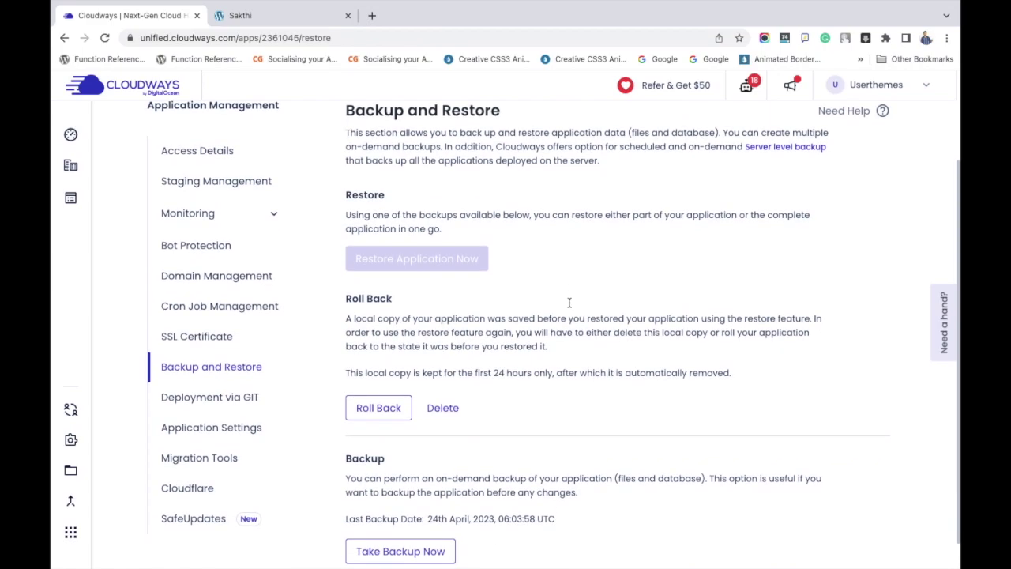
scroll(568, 302, up, 1)
scroll(569, 303, down, 1)
scroll(568, 302, up, 1)
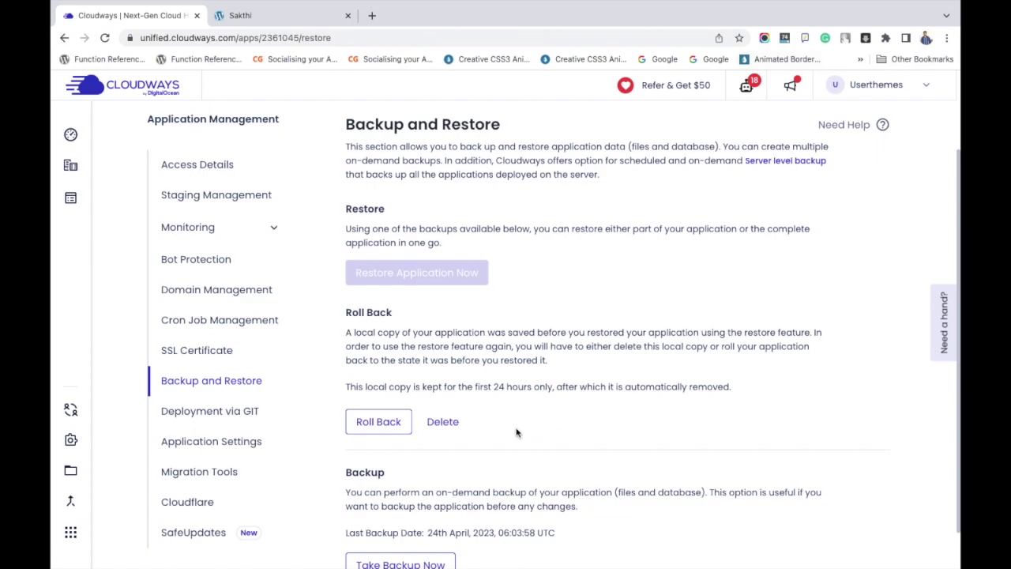
key(ctrl+shift+s)
scroll(458, 388, down, 1)
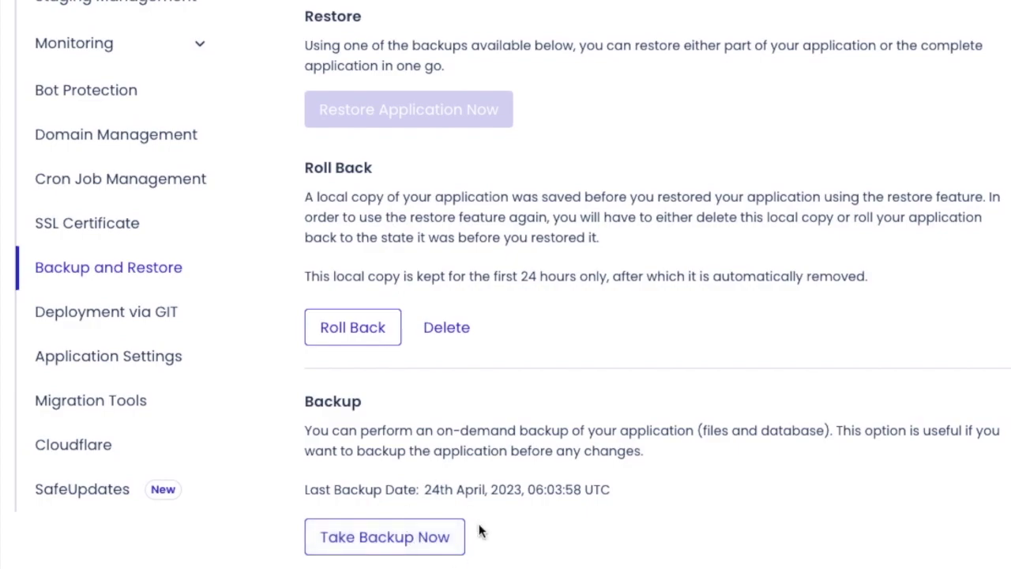
Delete sakthi's pre-restore local rollback copy and confirm the deletion.
click(461, 336)
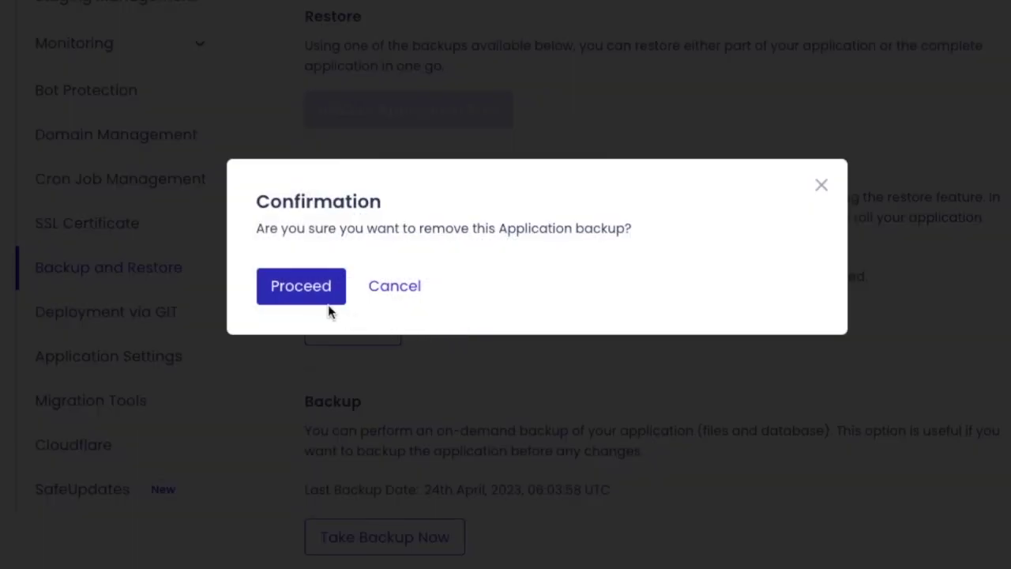
click(308, 294)
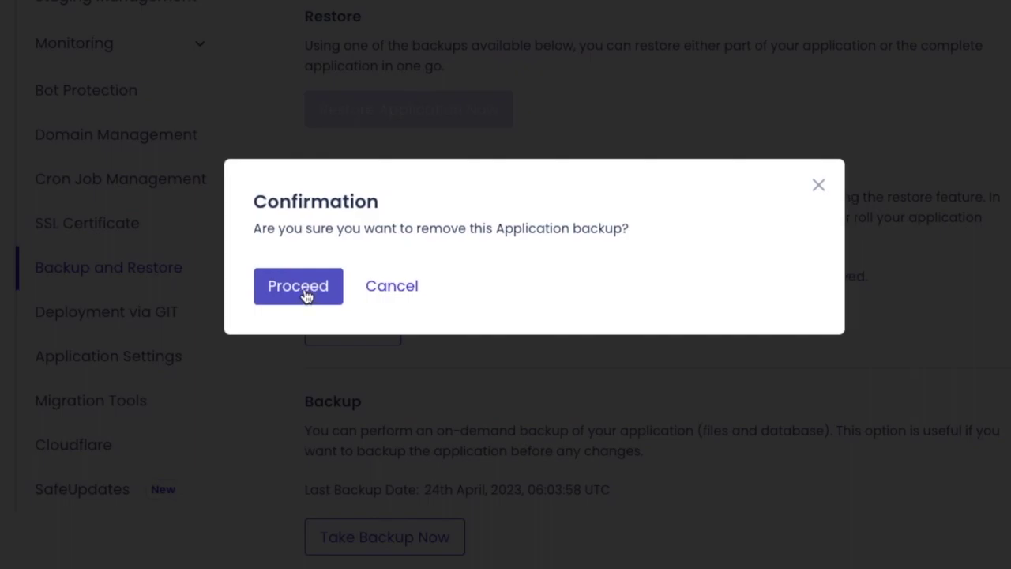
click(306, 291)
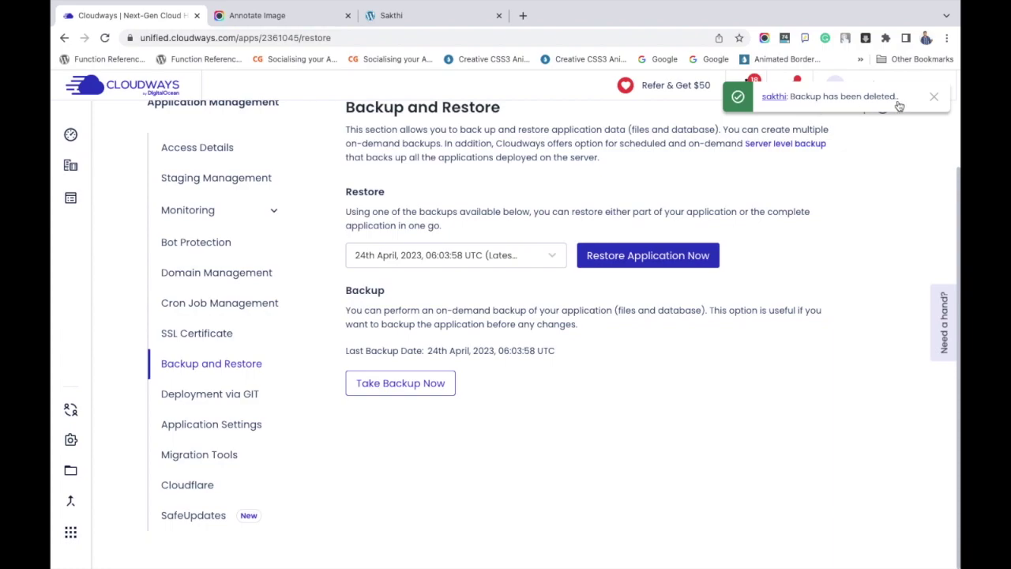
click(934, 97)
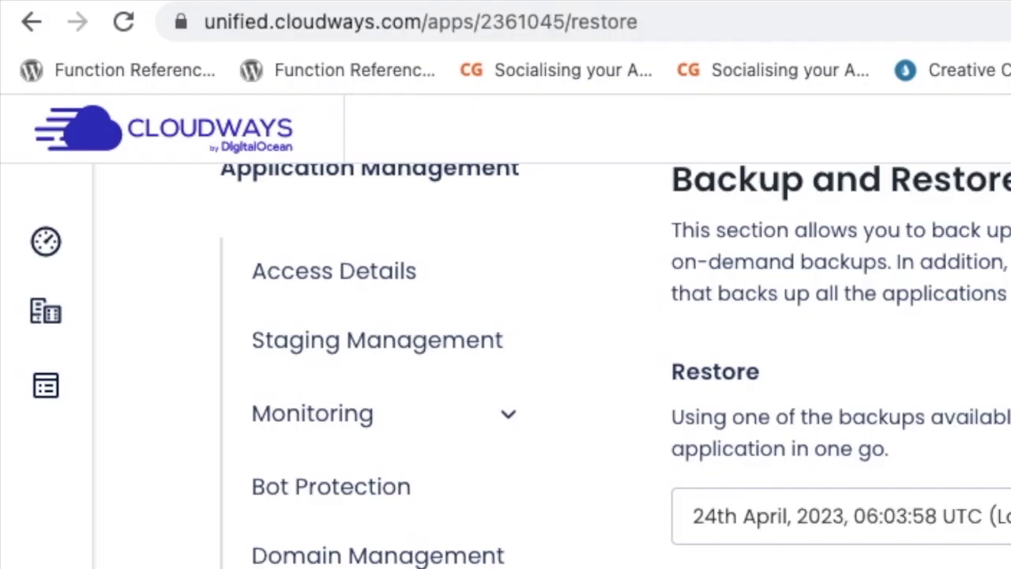
mouse_move(76, 142)
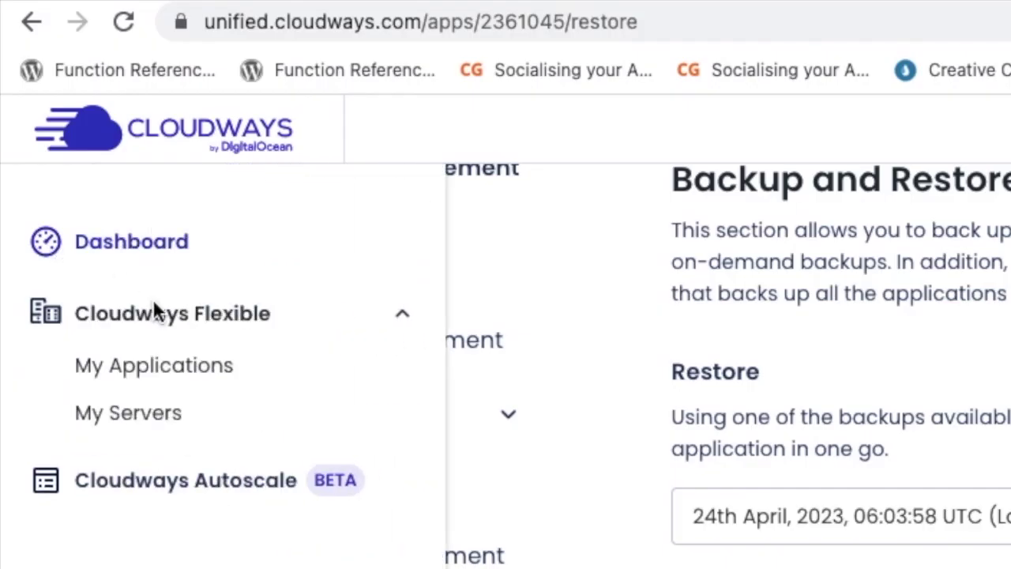
Open the Backups settings of the main server from My Servers.
click(158, 423)
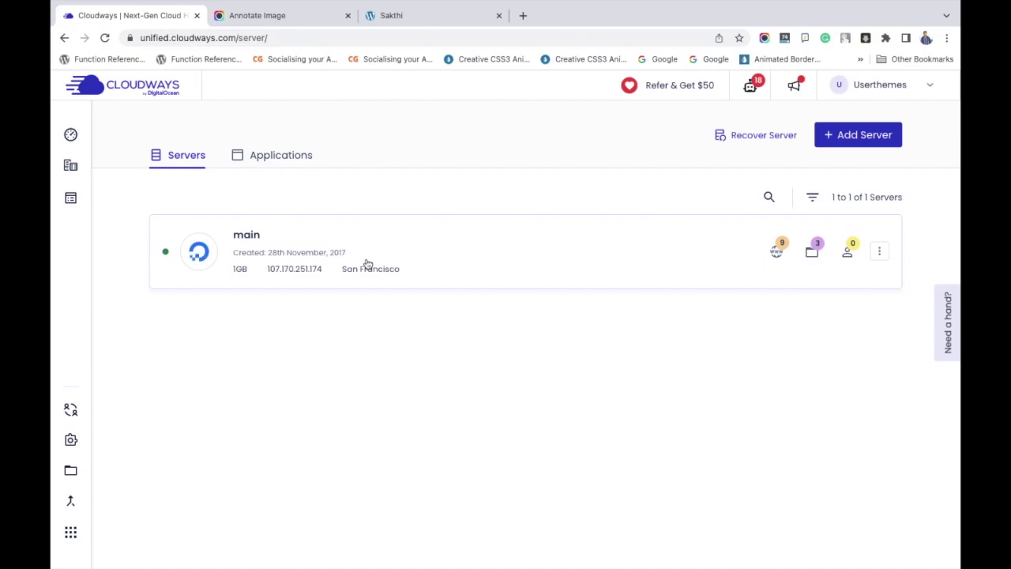
click(250, 235)
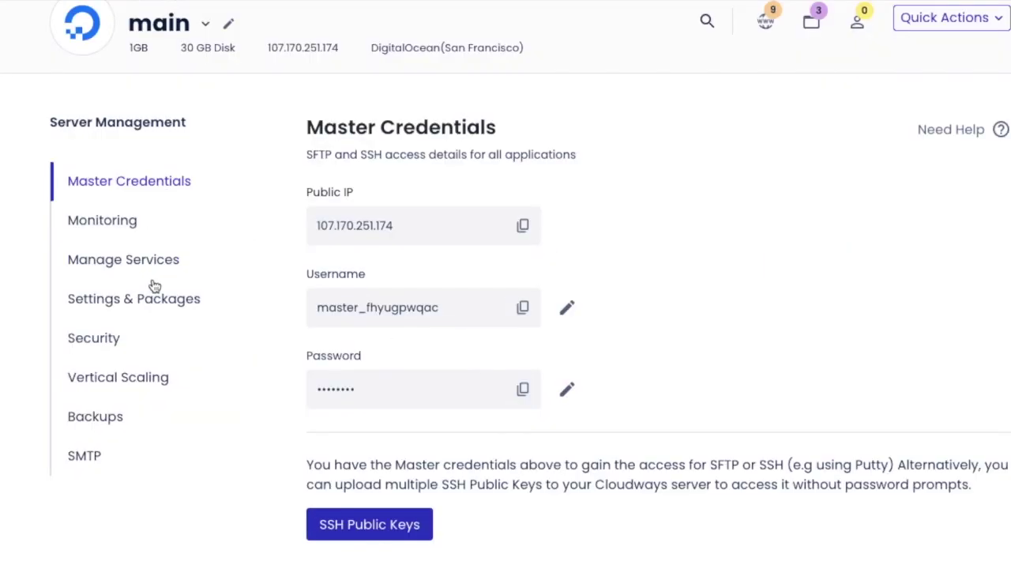
click(207, 457)
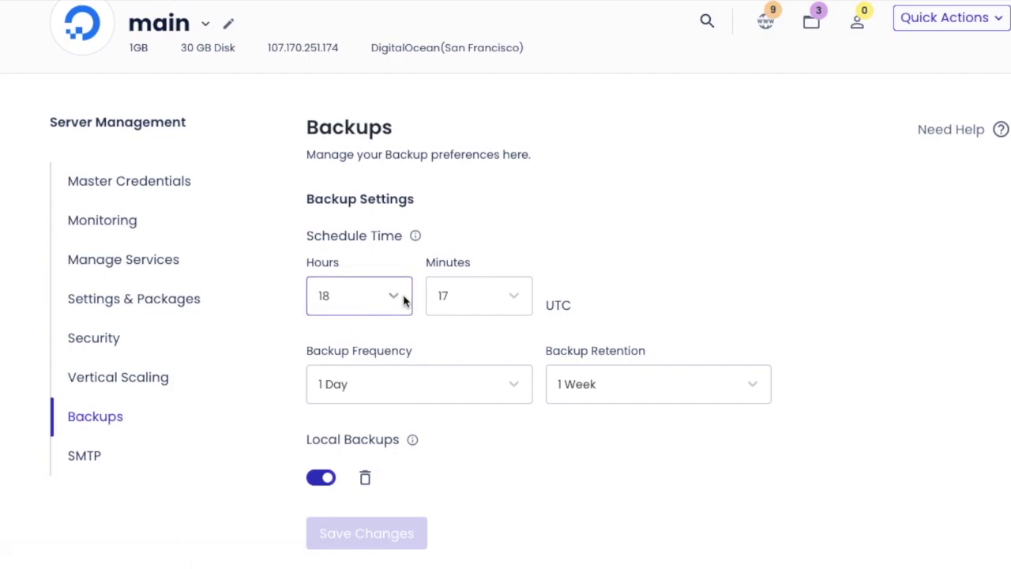
Take an on-demand backup of the main server and let it complete.
scroll(403, 298, down, 3)
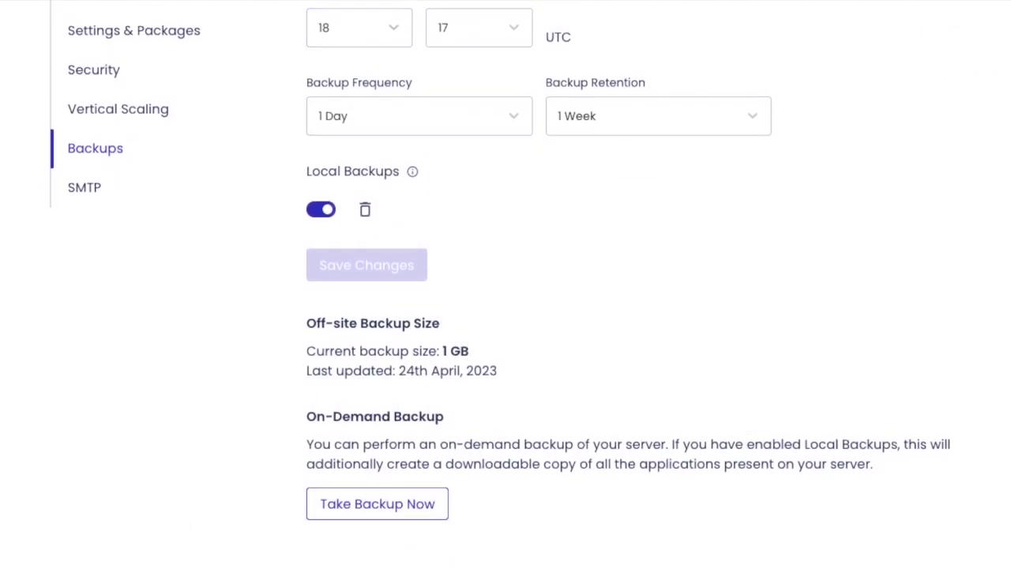
click(389, 507)
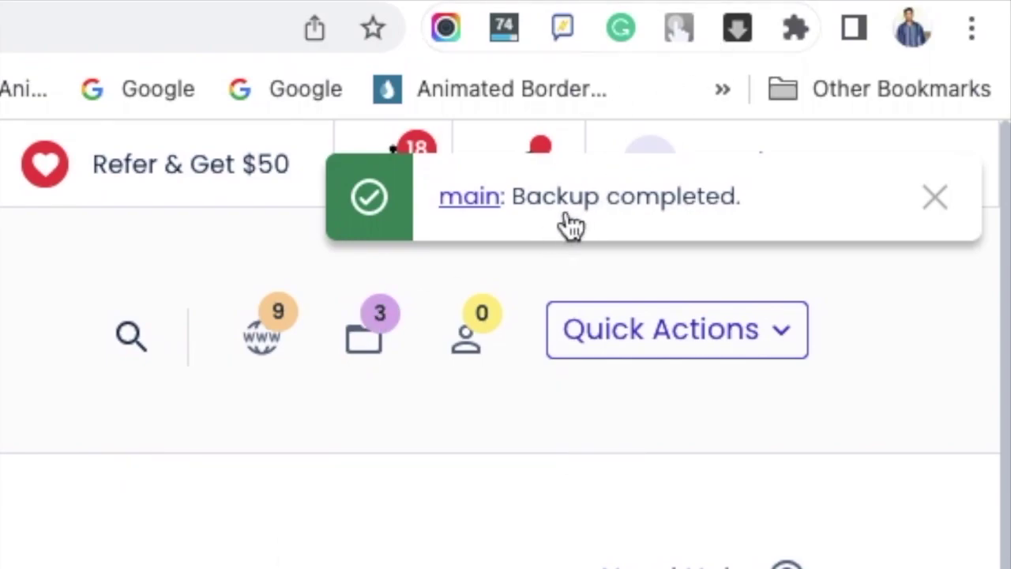
scroll(505, 474, down, 10)
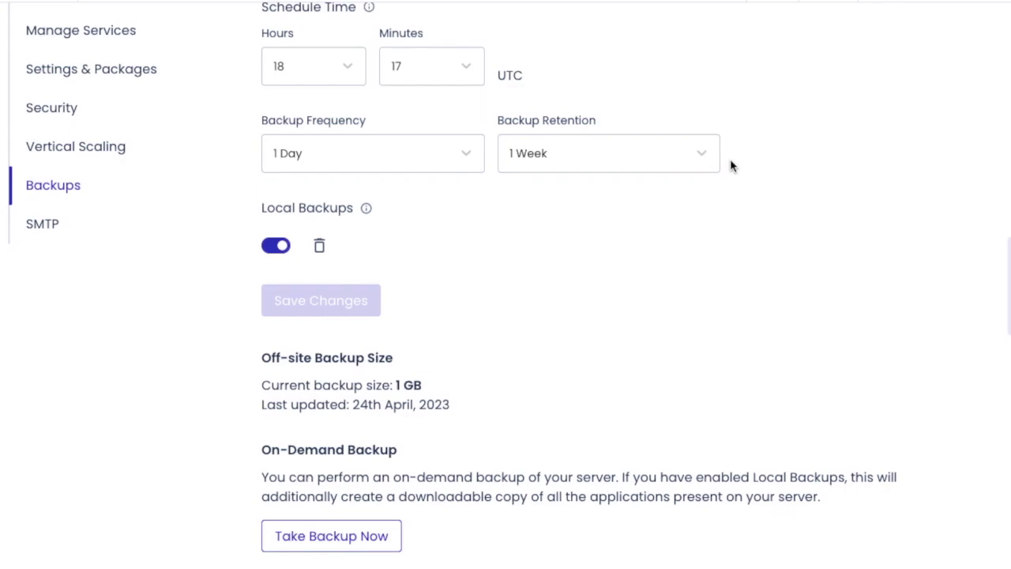
scroll(731, 165, up, 5)
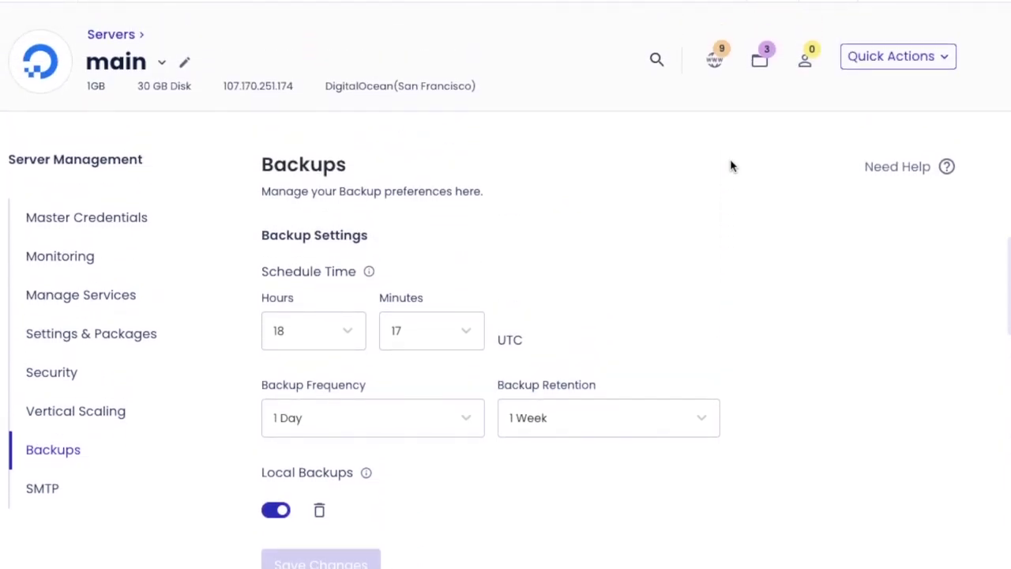
scroll(730, 165, down, 5)
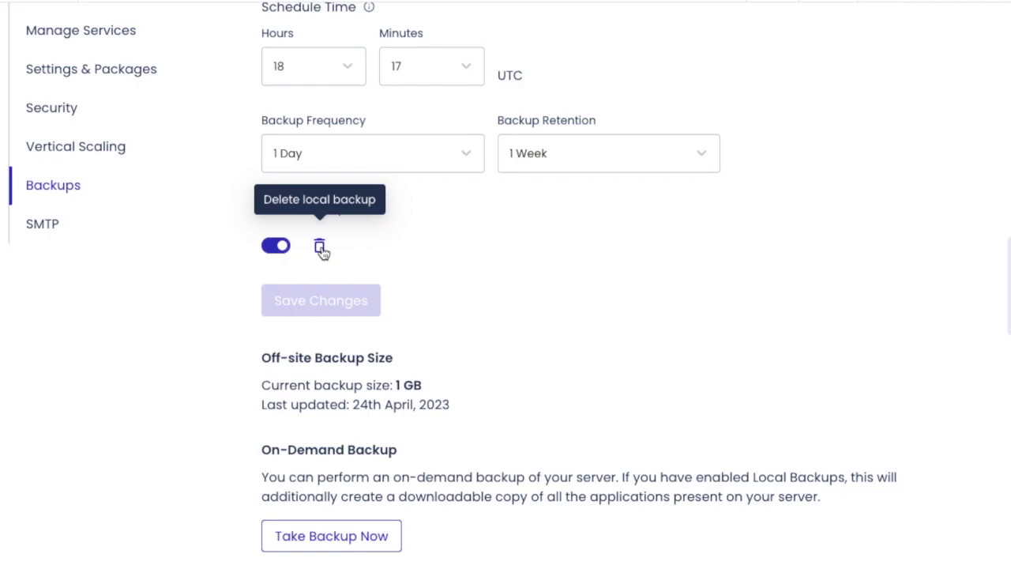
scroll(321, 250, up, 3)
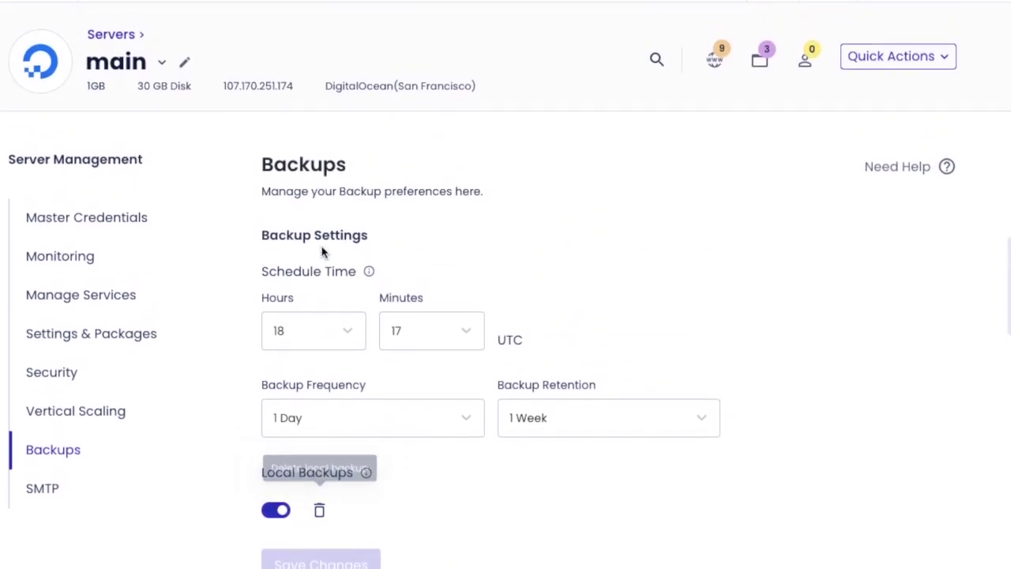